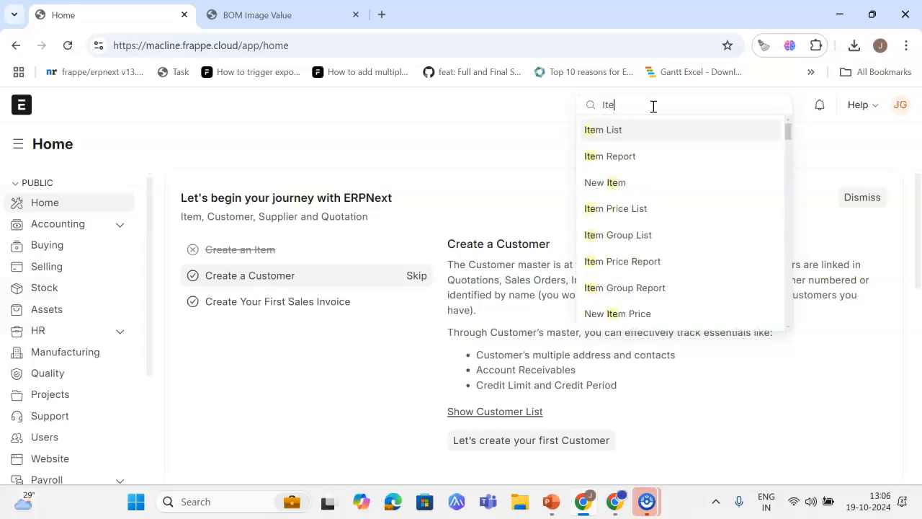
# Step: Open the item BARRA TERRA VERTICAL INFERIOR Bare from the Item list
pyautogui.press('Return')
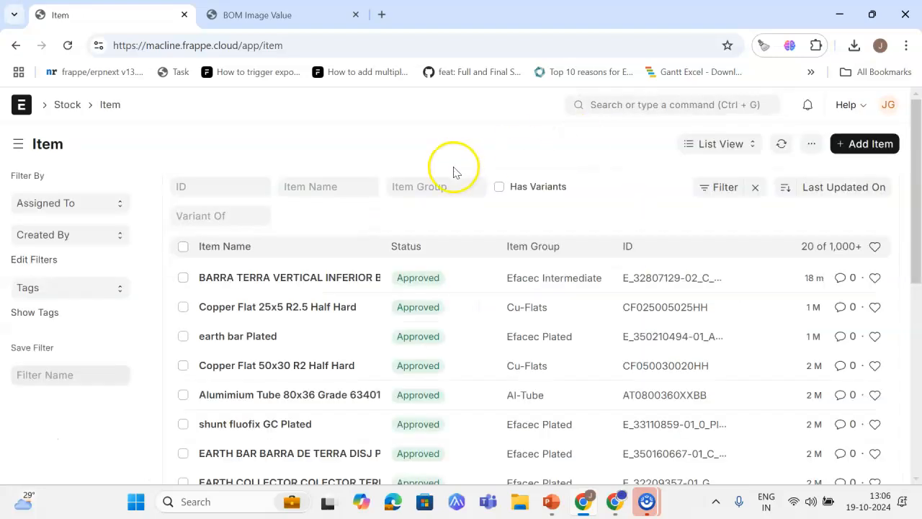
pyautogui.click(313, 276)
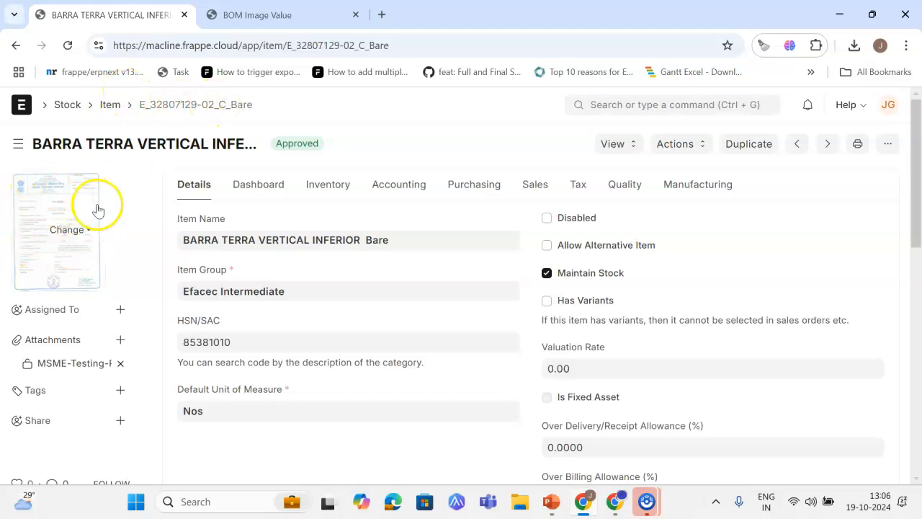
# Step: Open the BOM list and open the form customization for BOM
pyautogui.click(649, 99)
pyautogui.write('bo')
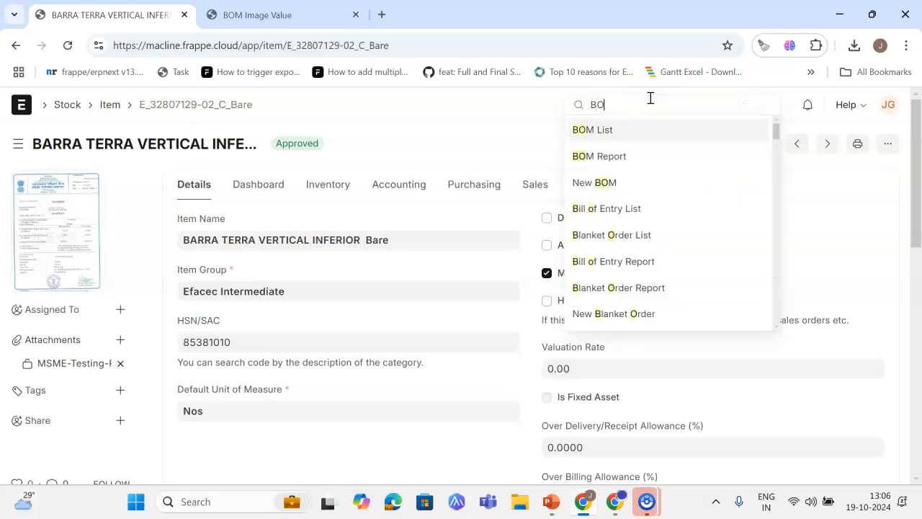
pyautogui.press('Return')
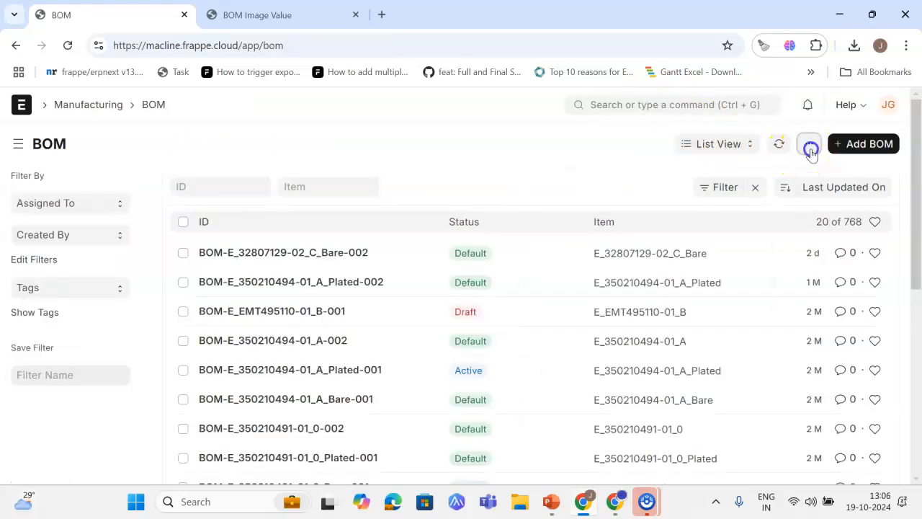
pyautogui.click(809, 145)
pyautogui.click(709, 238)
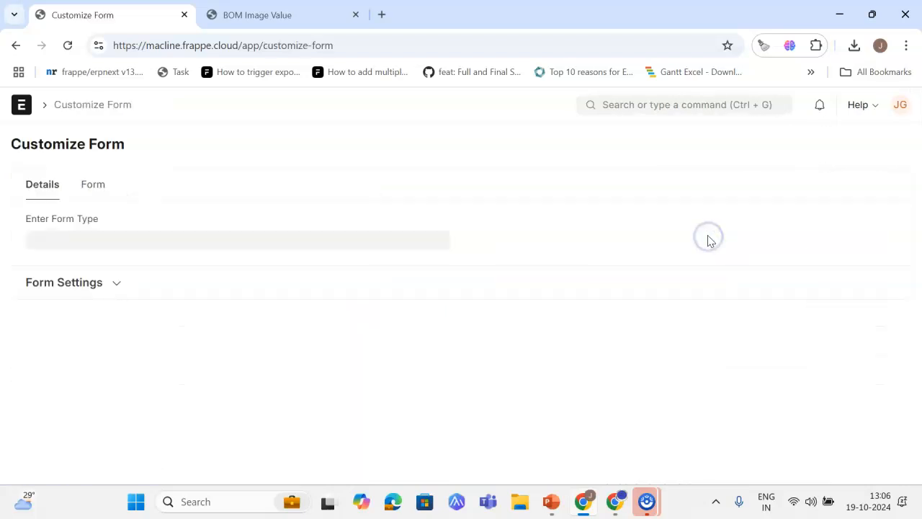
pyautogui.scroll(-2, 616, 308)
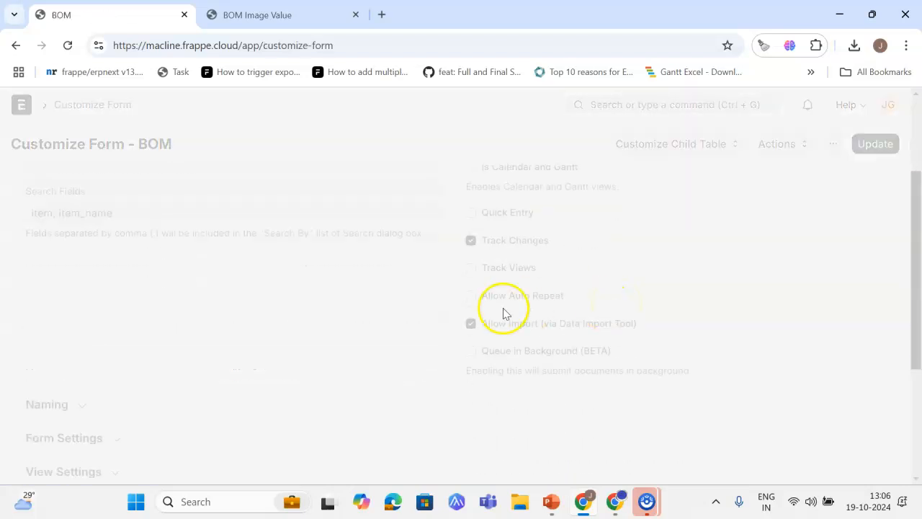
pyautogui.scroll(-3, 408, 314)
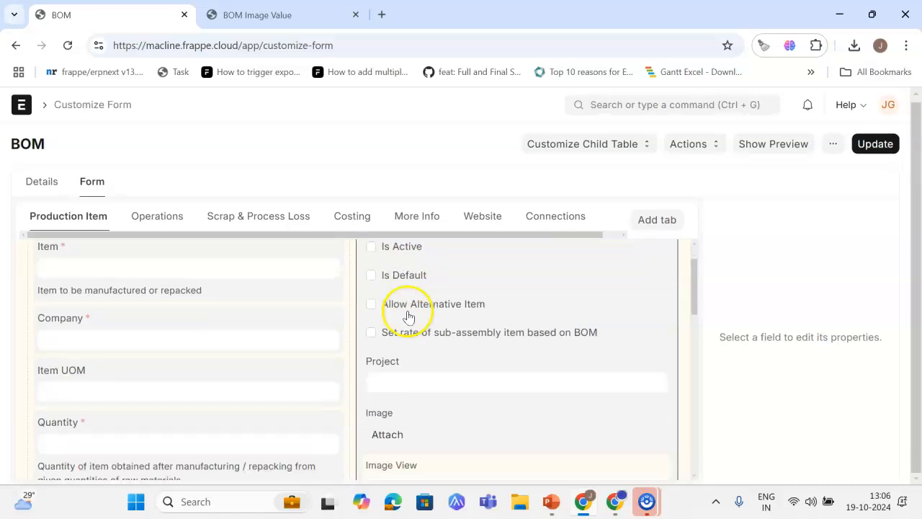
# Step: Inspect the properties of the Image field in the BOM form layout
pyautogui.click(442, 331)
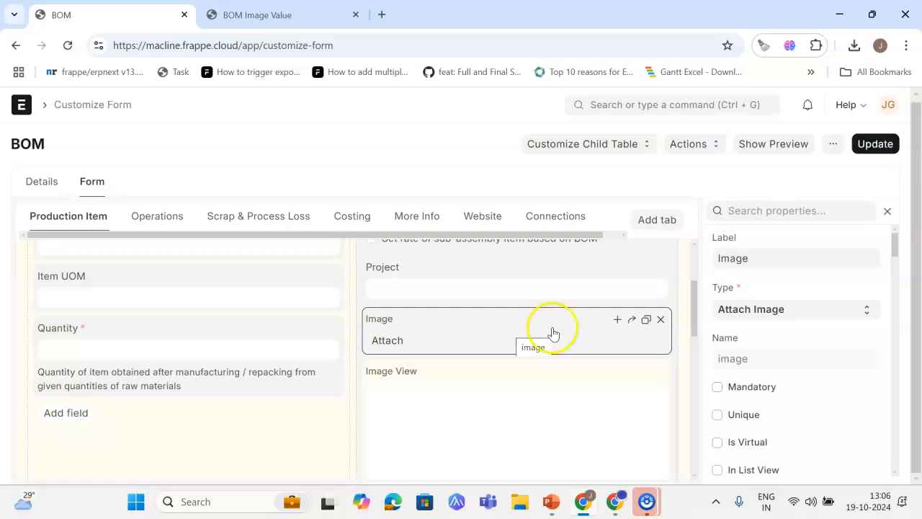
pyautogui.scroll(-5, 817, 300)
pyautogui.scroll(3, 817, 298)
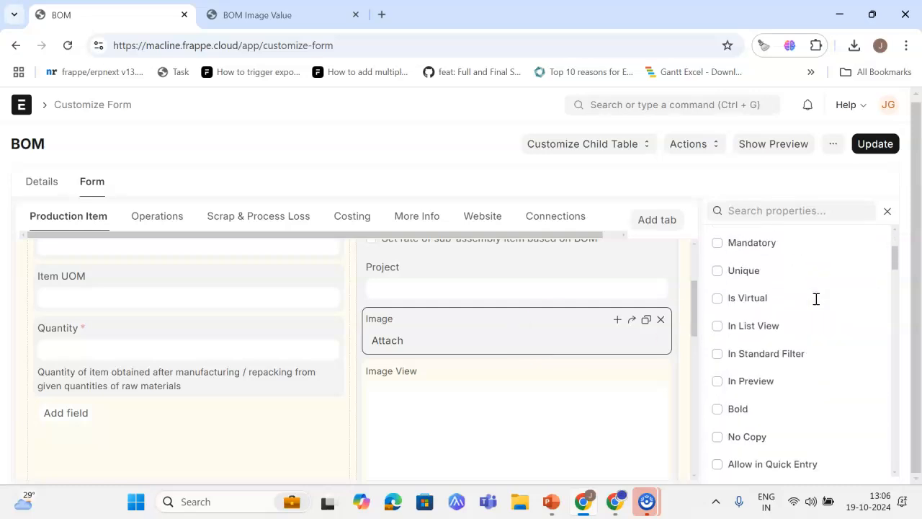
pyautogui.scroll(1, 759, 321)
pyautogui.scroll(-5, 757, 323)
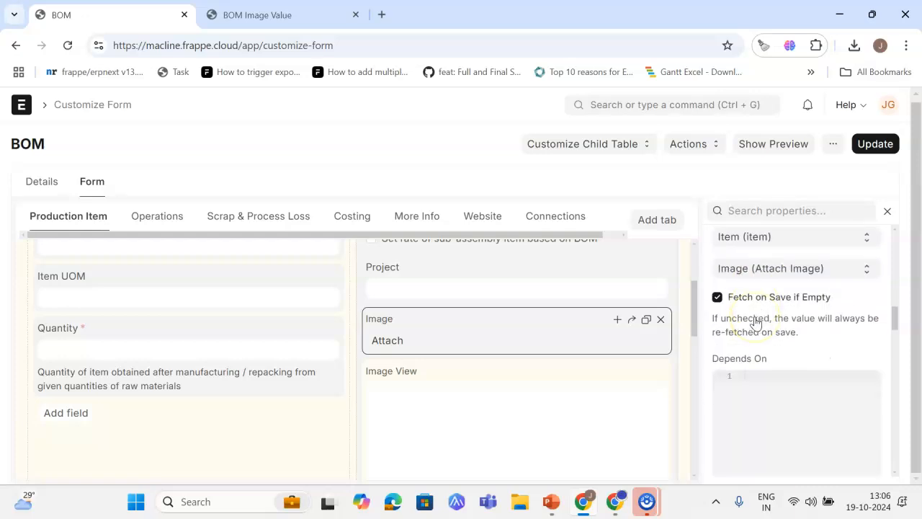
pyautogui.scroll(-5, 756, 323)
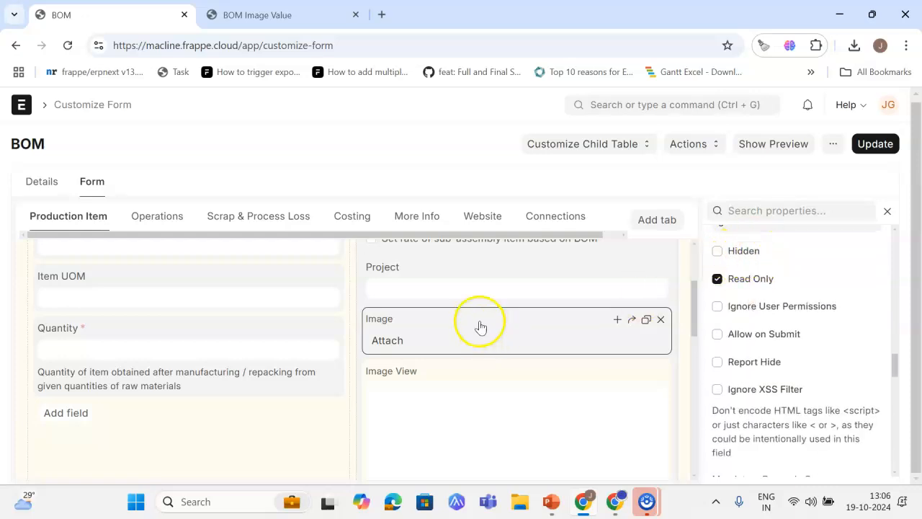
# Step: Inspect the properties of the Image View field and compare them with the Image field
pyautogui.click(521, 404)
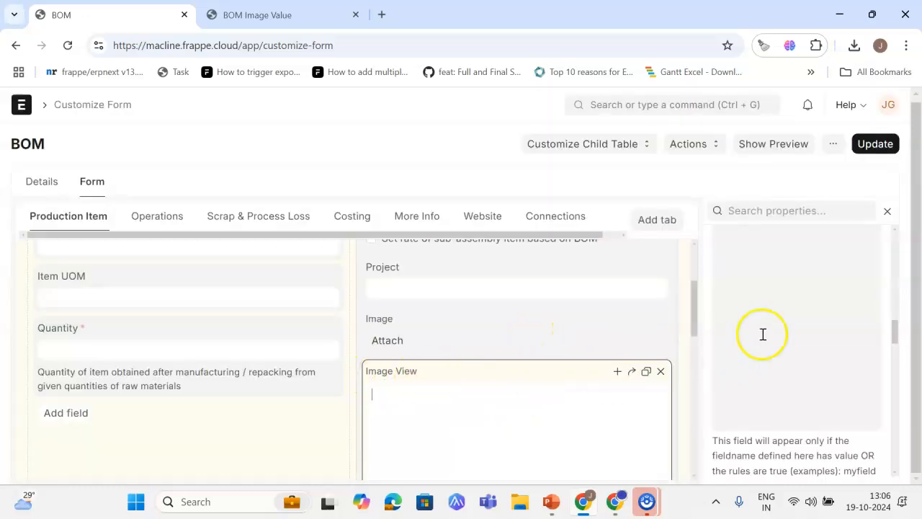
pyautogui.scroll(5, 764, 328)
pyautogui.scroll(5, 768, 323)
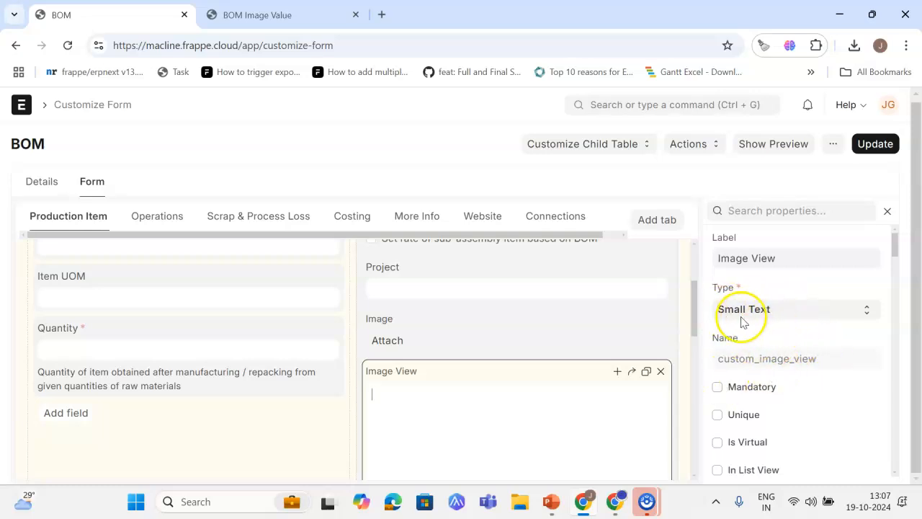
pyautogui.scroll(-10, 788, 368)
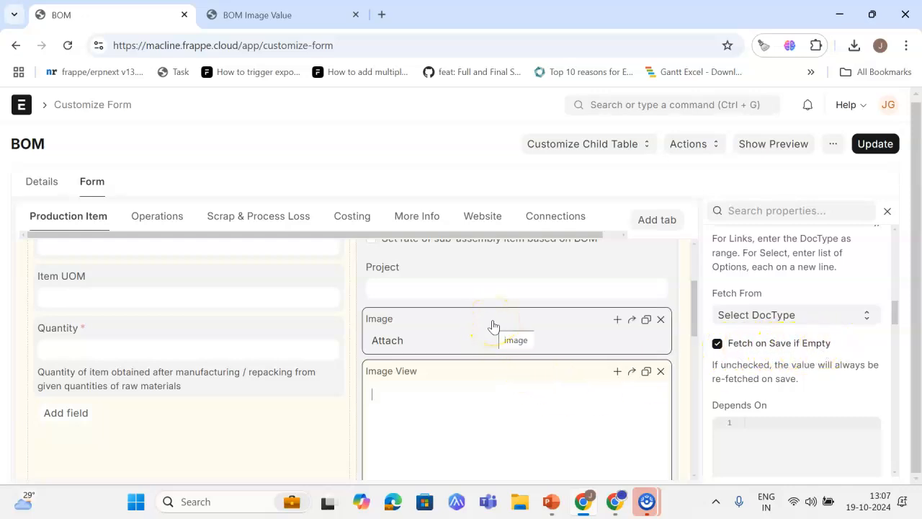
pyautogui.click(454, 328)
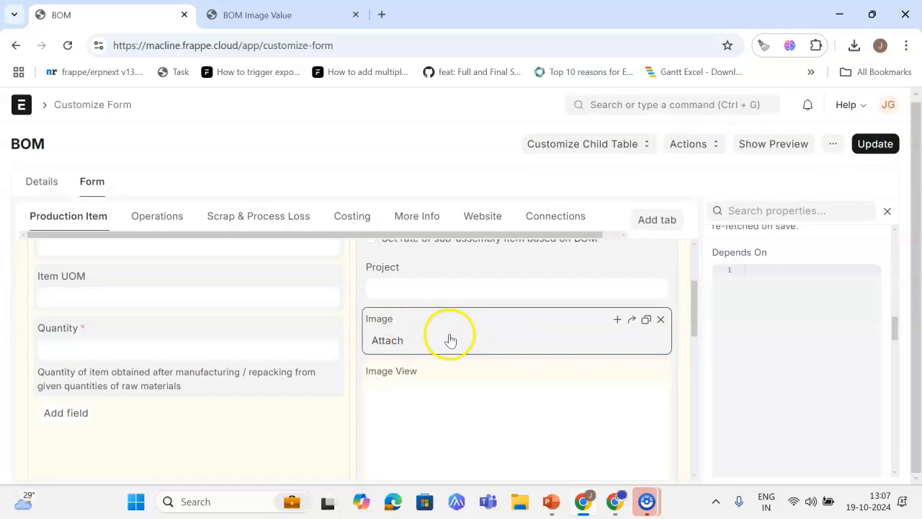
pyautogui.click(452, 400)
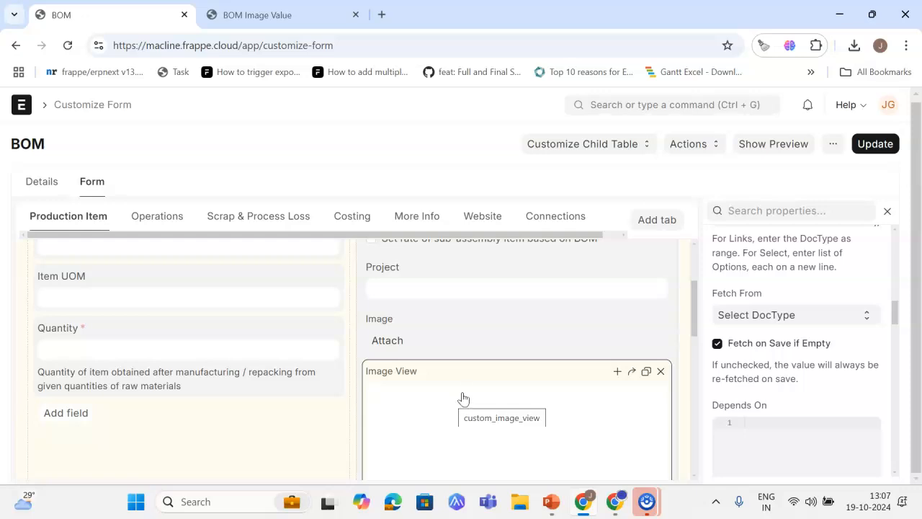
pyautogui.scroll(10, 782, 336)
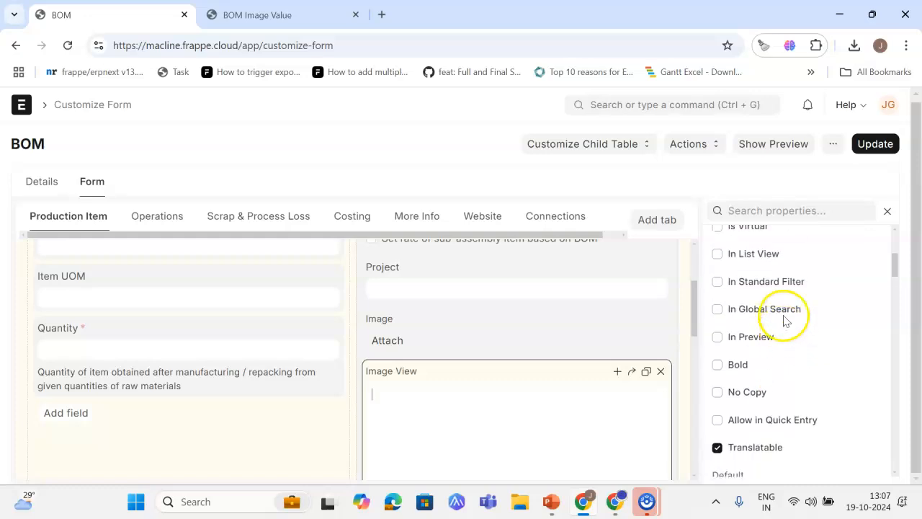
# Step: Open the BOM Image Value client script from the Client Script list and review its code
pyautogui.click(628, 101)
pyautogui.write('Cline')
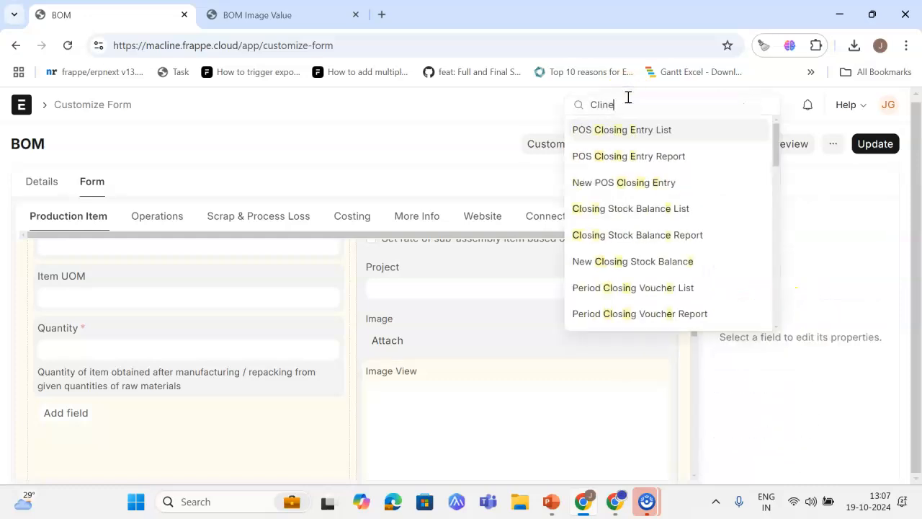
pyautogui.write('t sc')
pyautogui.press('BackSpace')
pyautogui.press('BackSpace')
pyautogui.press('BackSpace')
pyautogui.press('BackSpace')
pyautogui.press('BackSpace')
pyautogui.press('BackSpace')
pyautogui.write('ent s')
pyautogui.press('Return')
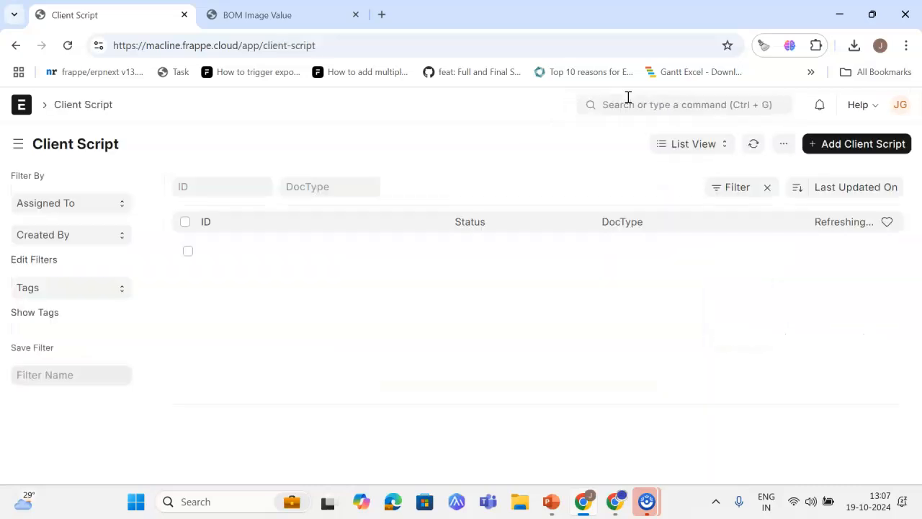
pyautogui.click(278, 252)
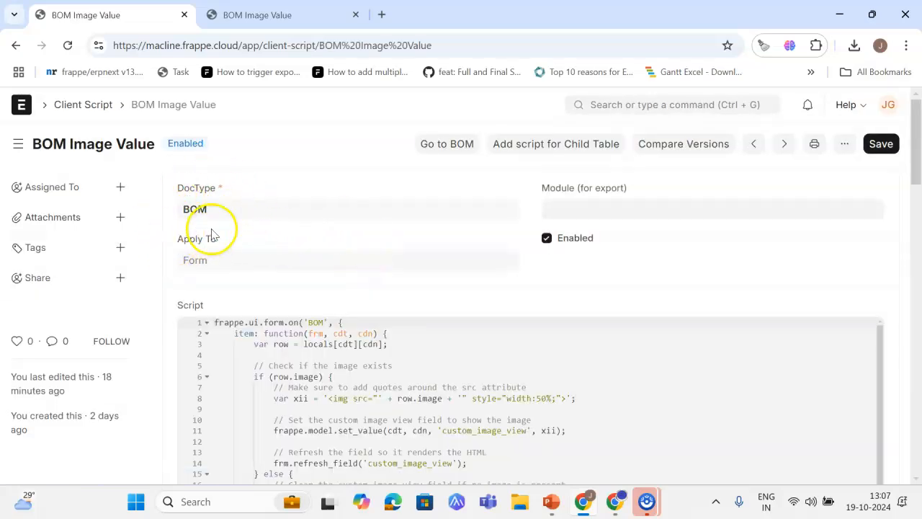
pyautogui.scroll(-2, 484, 266)
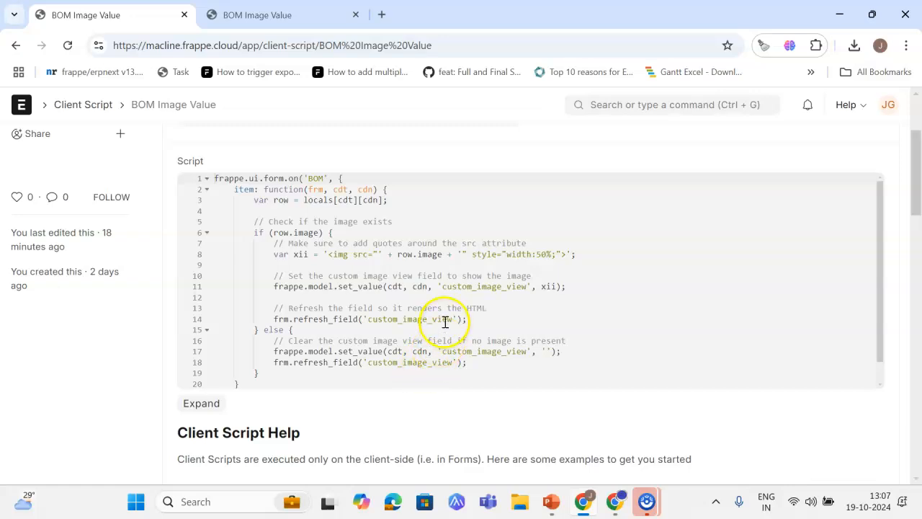
pyautogui.click(697, 103)
pyautogui.write('BOM')
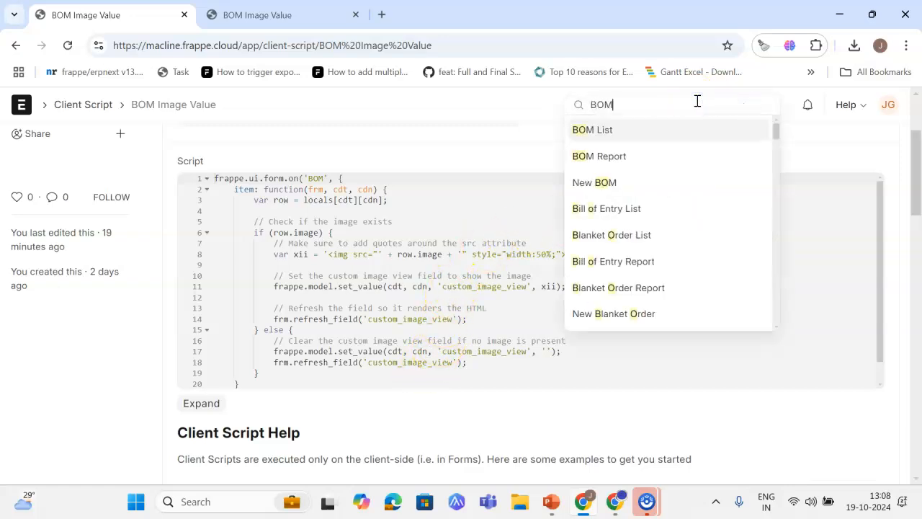
pyautogui.press('Return')
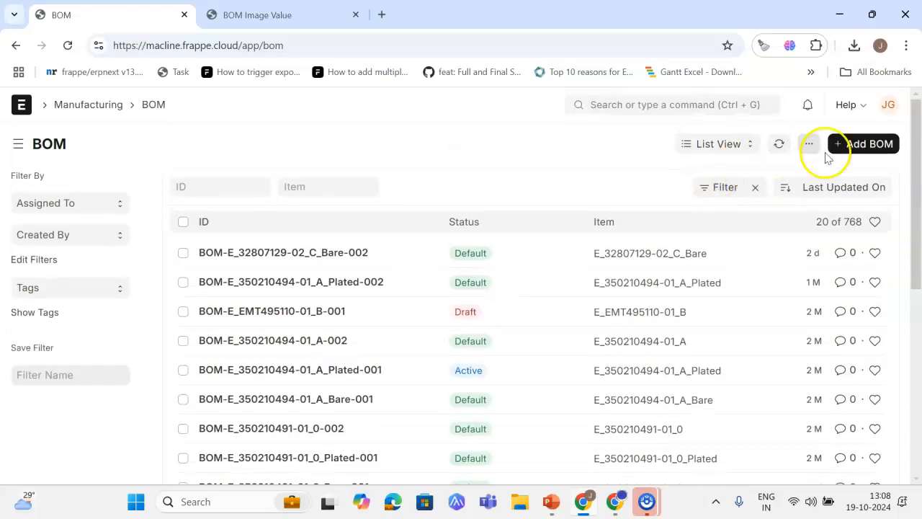
pyautogui.click(651, 108)
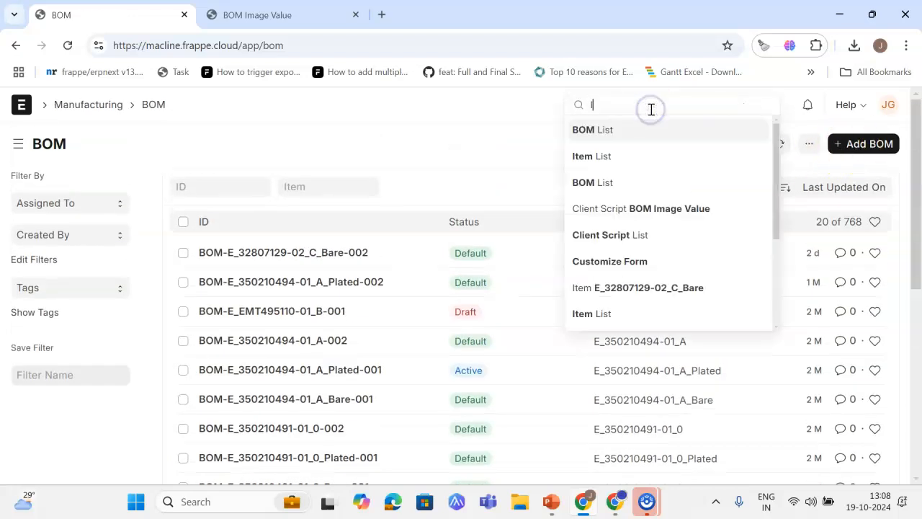
pyautogui.write('Item')
pyautogui.press('Return')
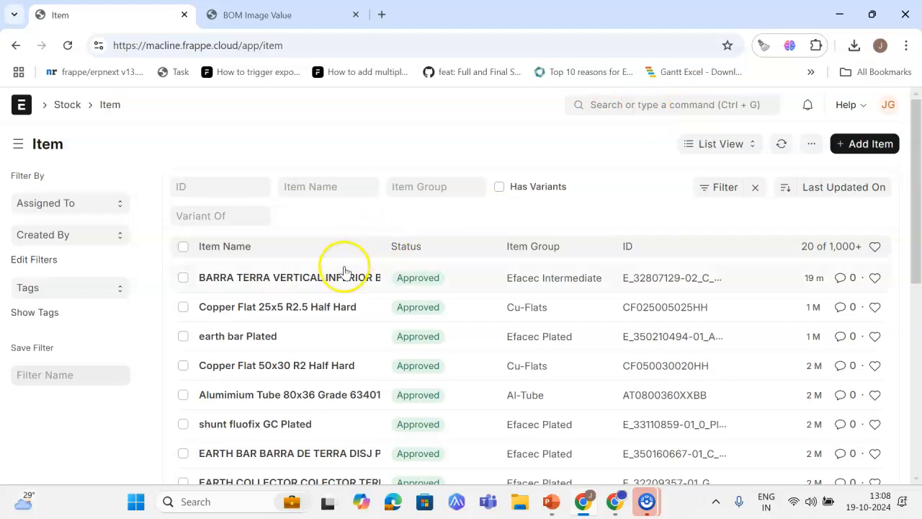
pyautogui.click(343, 268)
pyautogui.click(150, 103)
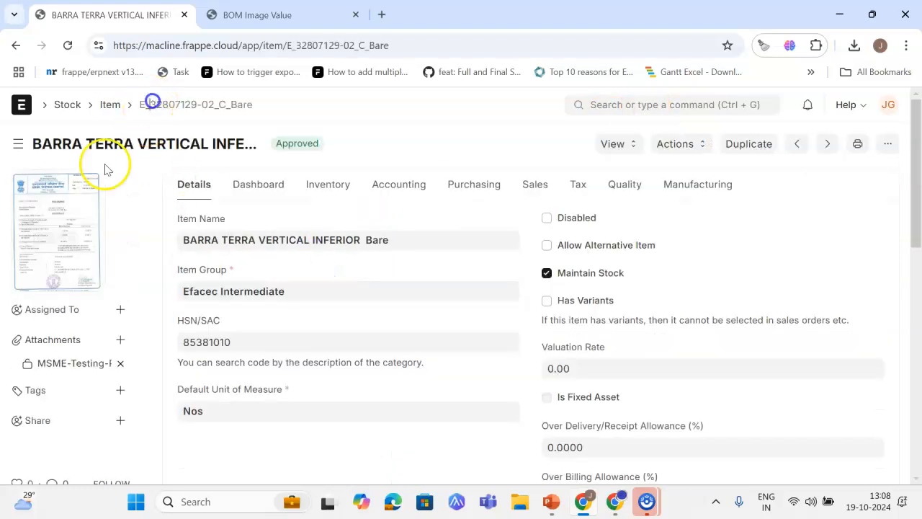
pyautogui.click(628, 106)
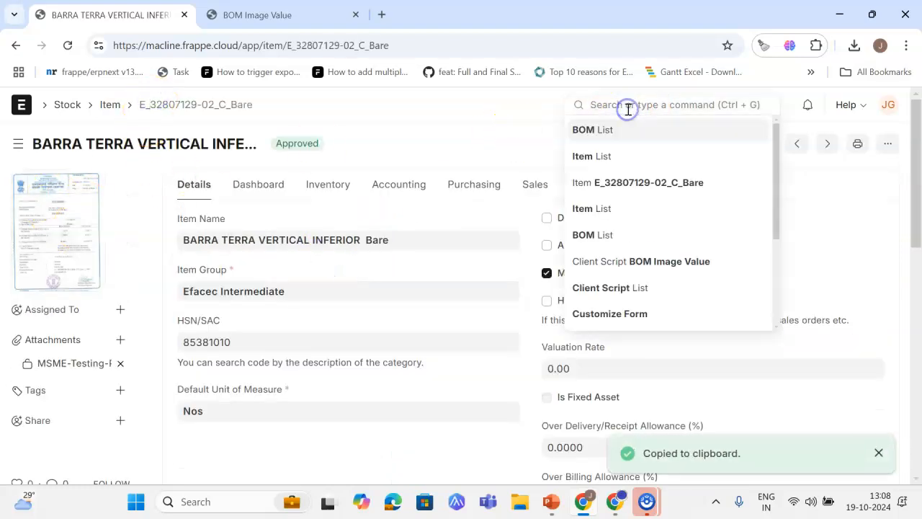
pyautogui.write('BOM')
pyautogui.press('Return')
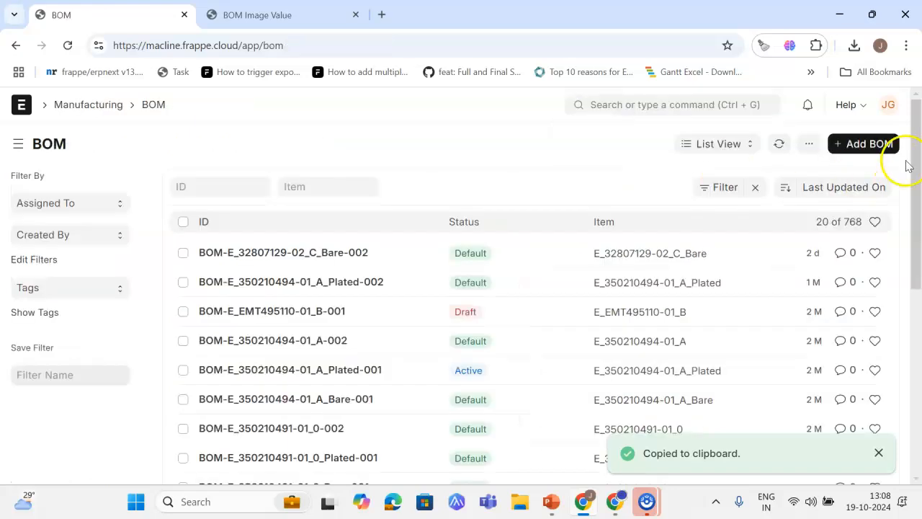
pyautogui.click(882, 144)
pyautogui.click(92, 242)
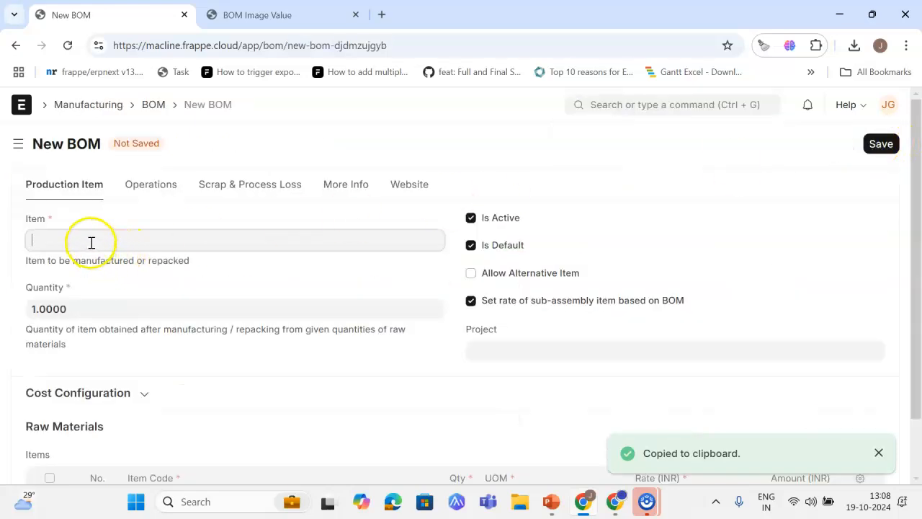
pyautogui.click(91, 242)
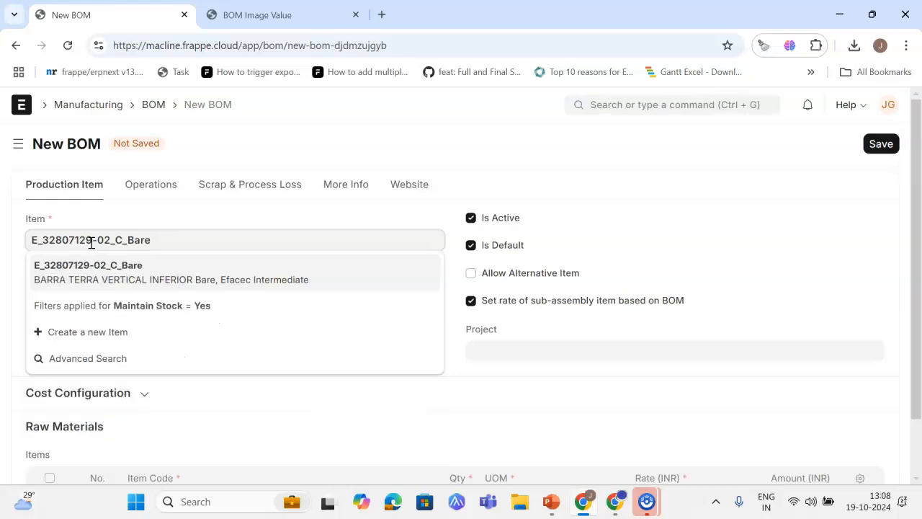
pyautogui.click(97, 263)
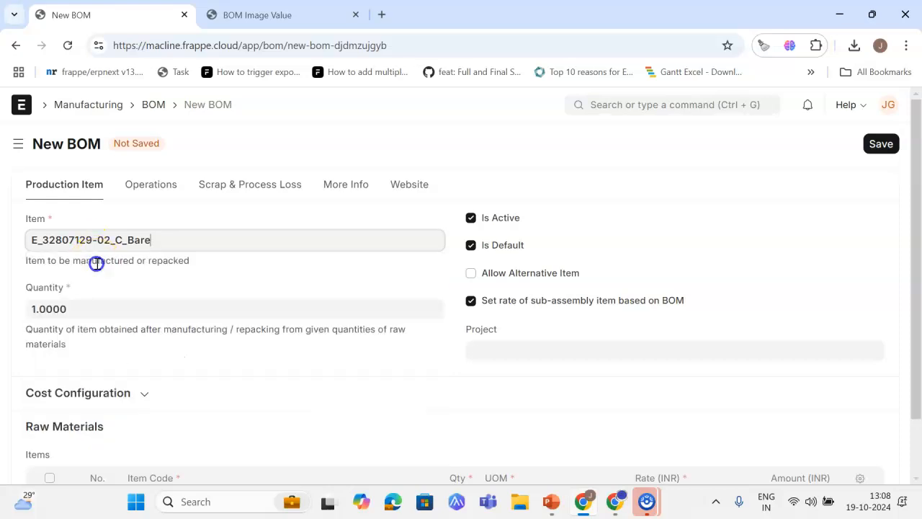
# Step: Examine the Image and Image View fields on the new BOM form
pyautogui.scroll(-2, 115, 267)
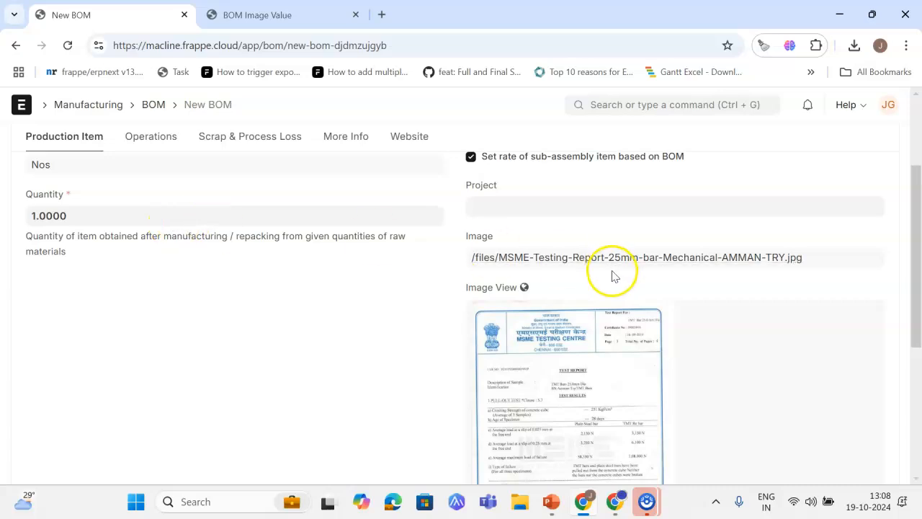
pyautogui.scroll(-2, 644, 267)
pyautogui.scroll(2, 501, 216)
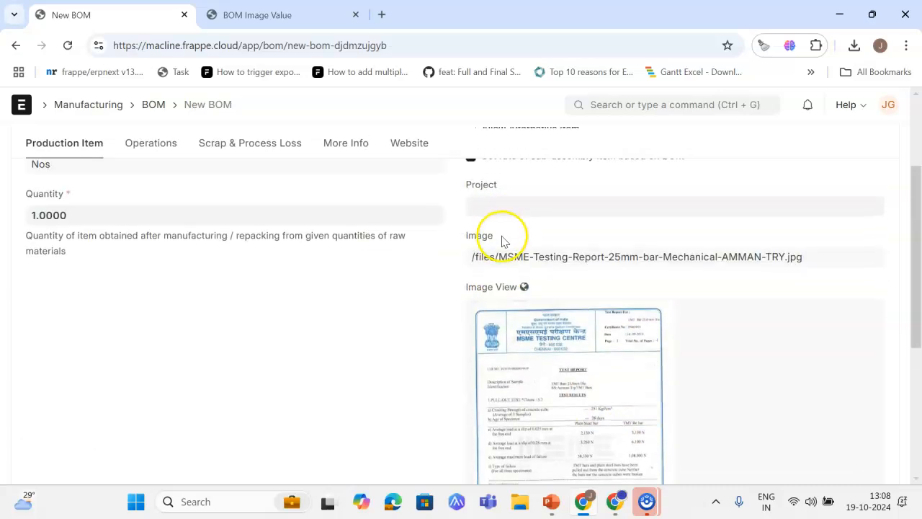
pyautogui.scroll(-1, 509, 305)
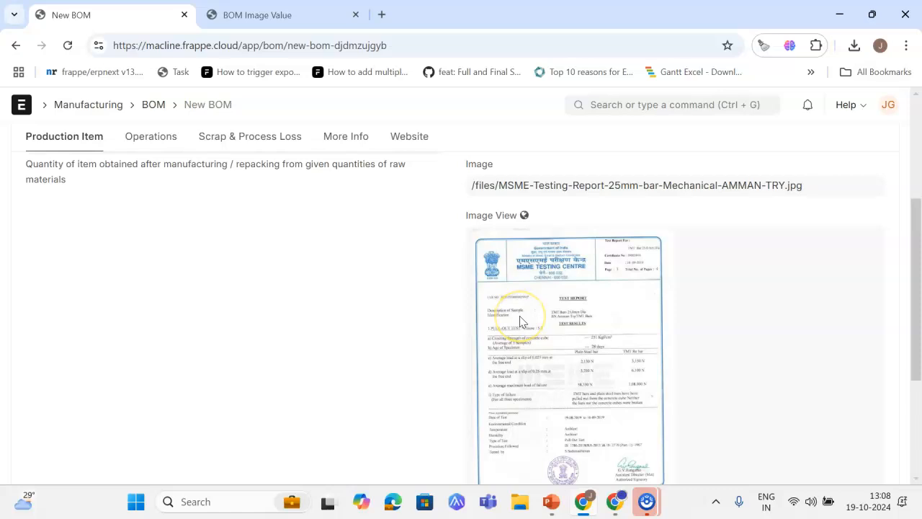
pyautogui.scroll(1, 515, 297)
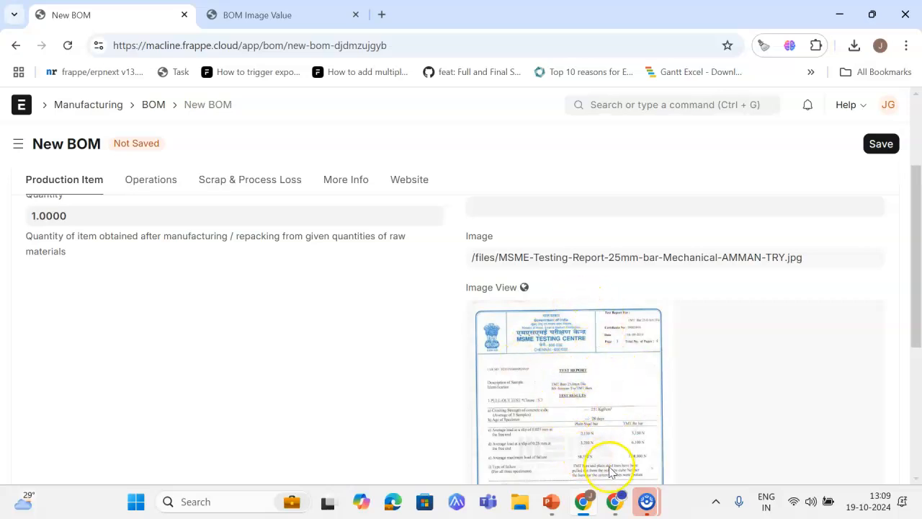
# Step: Switch to the PowerPoint slide show and review the client script slide and the Steps to Follow slide
pyautogui.click(551, 503)
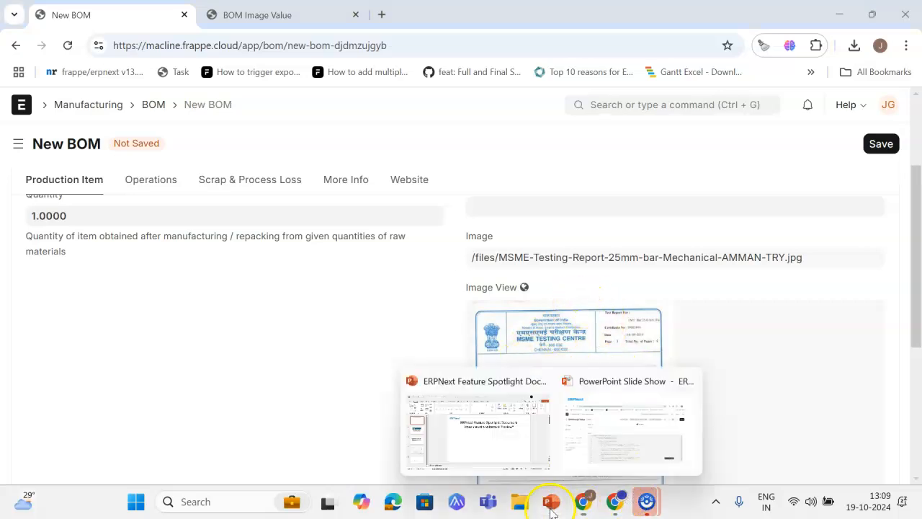
pyautogui.click(505, 452)
pyautogui.click(72, 319)
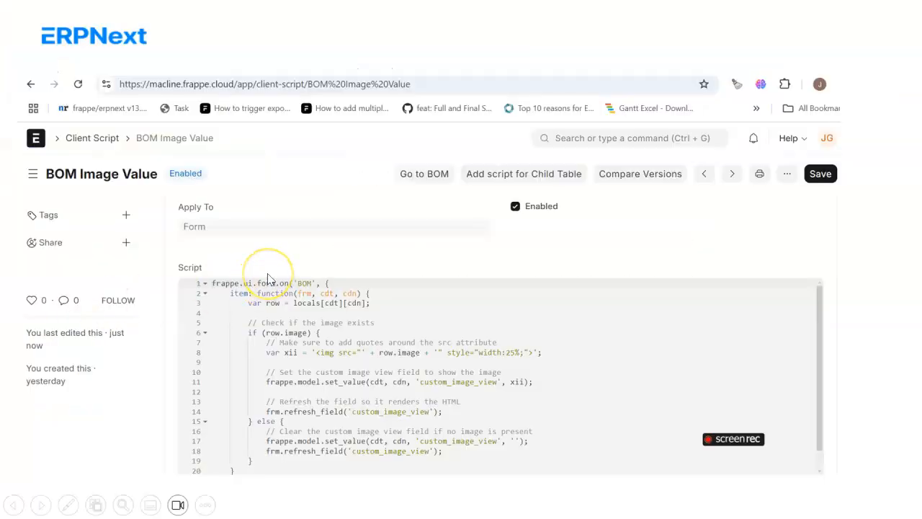
pyautogui.click(268, 278)
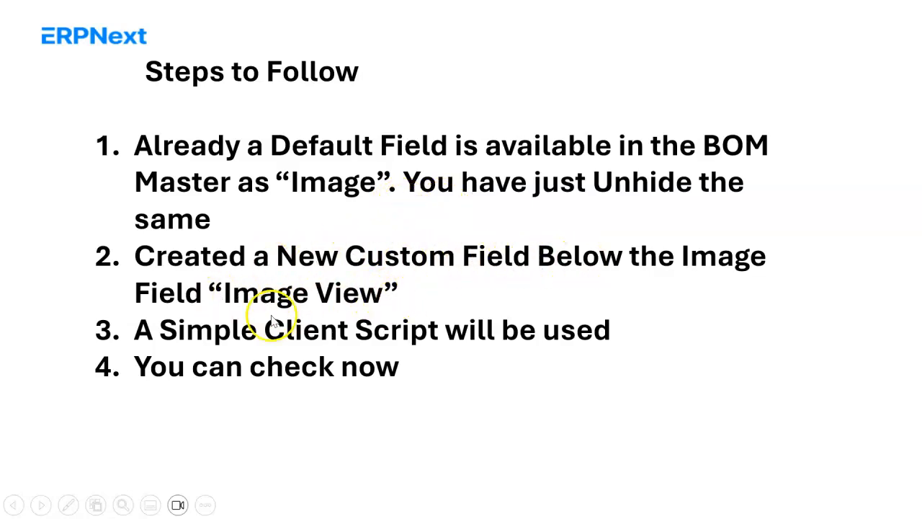
pyautogui.click(387, 331)
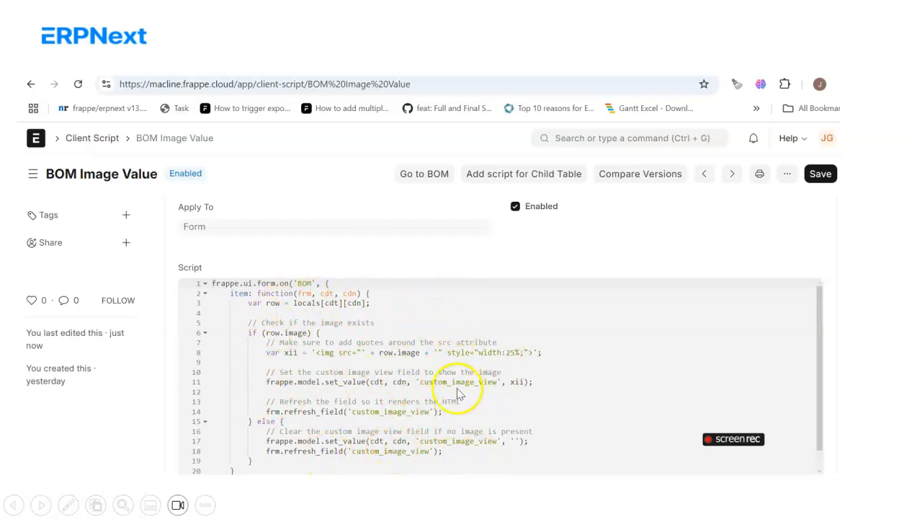
# Step: Return to the New BOM form in the browser and inspect the rendered picture in the Image View field
pyautogui.hotkey('alt', 'Tab')
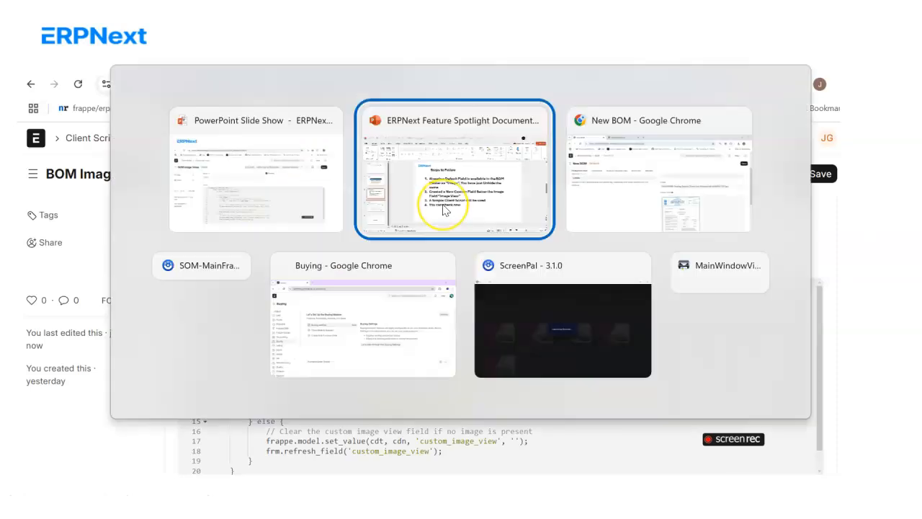
pyautogui.hotkey('alt', 'Tab')
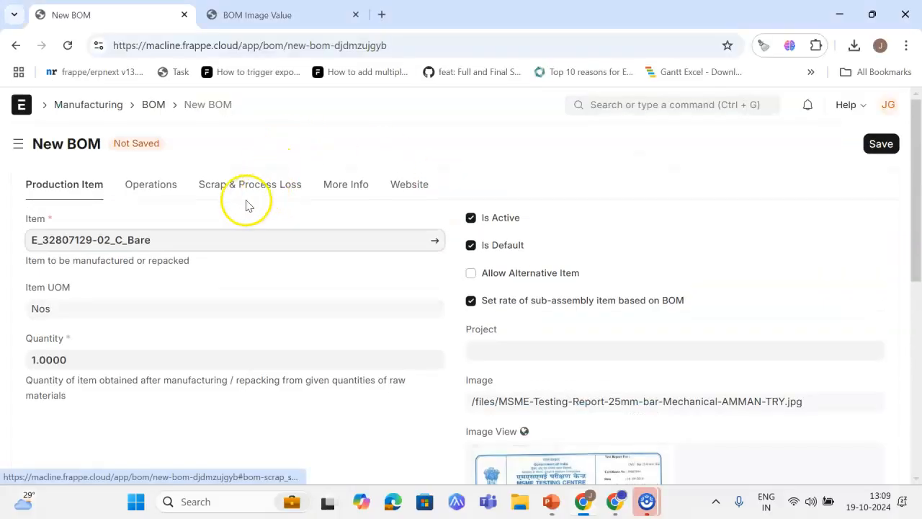
pyautogui.scroll(-3, 247, 241)
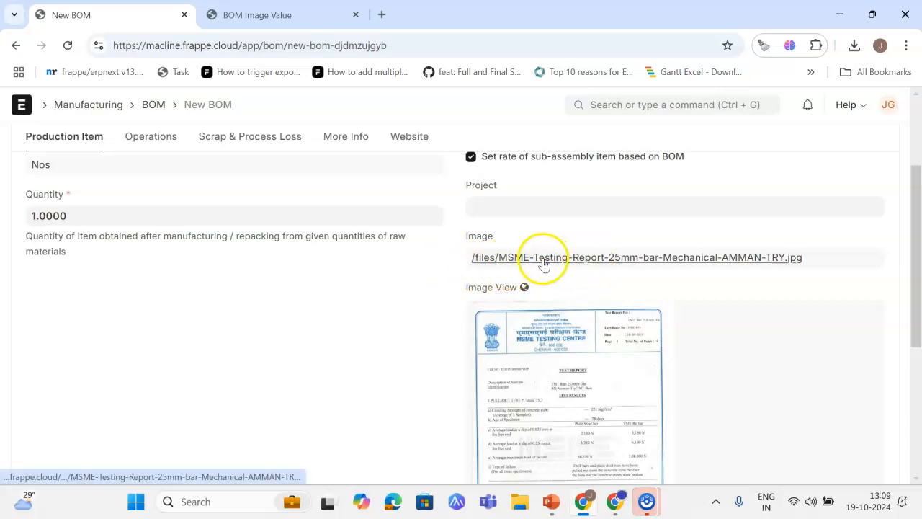
pyautogui.scroll(-1, 587, 252)
pyautogui.scroll(-2, 587, 252)
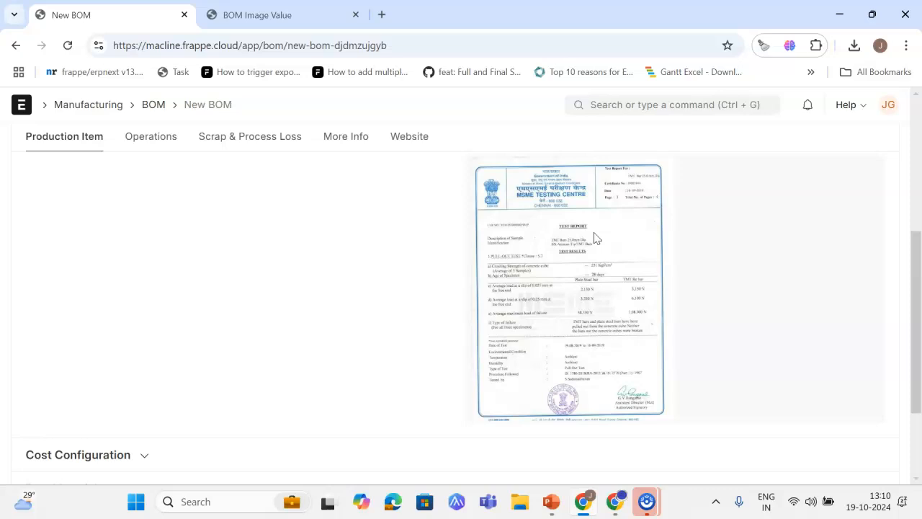
pyautogui.click(604, 252)
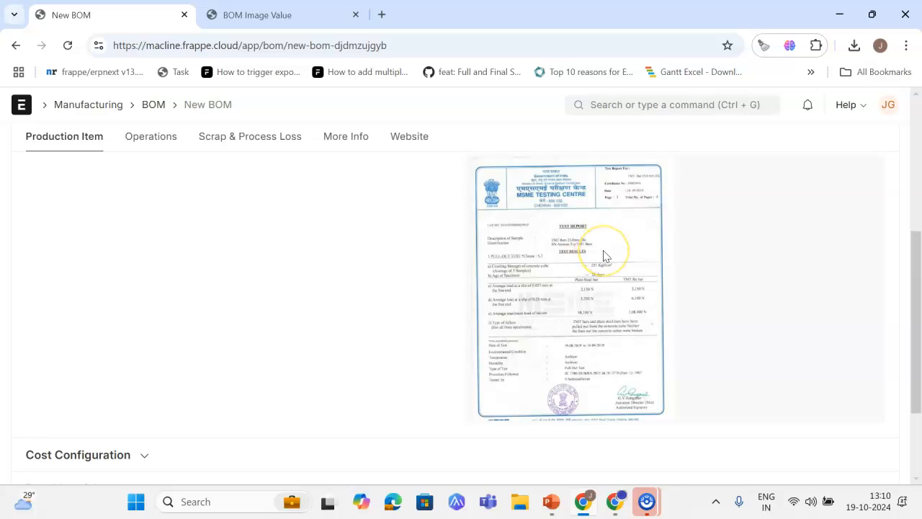